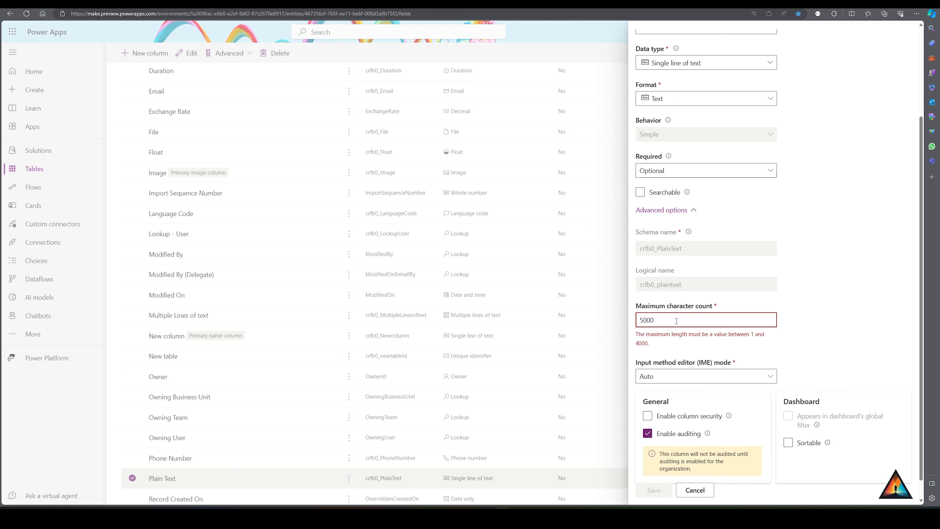
- Set the Plain Text column's maximum character count back to 500
key("BackSpace")
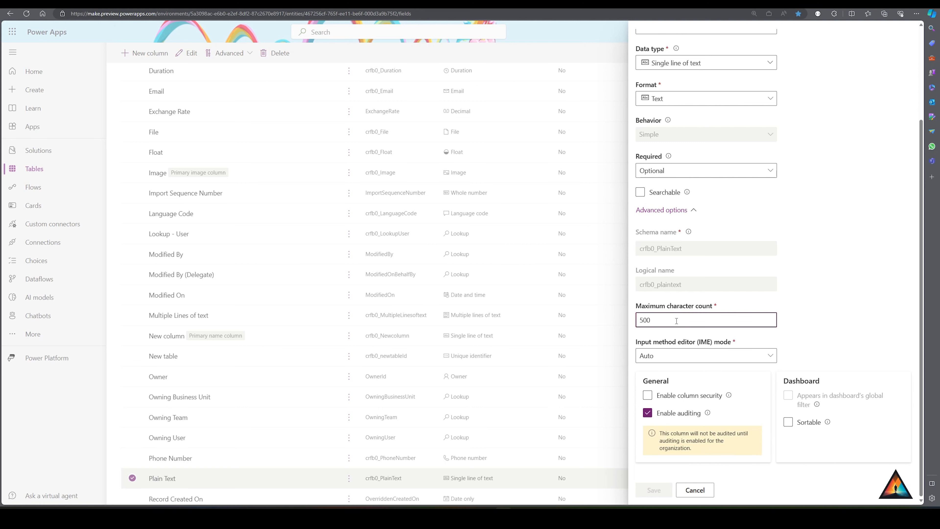
scroll(685, 332, "up", 3)
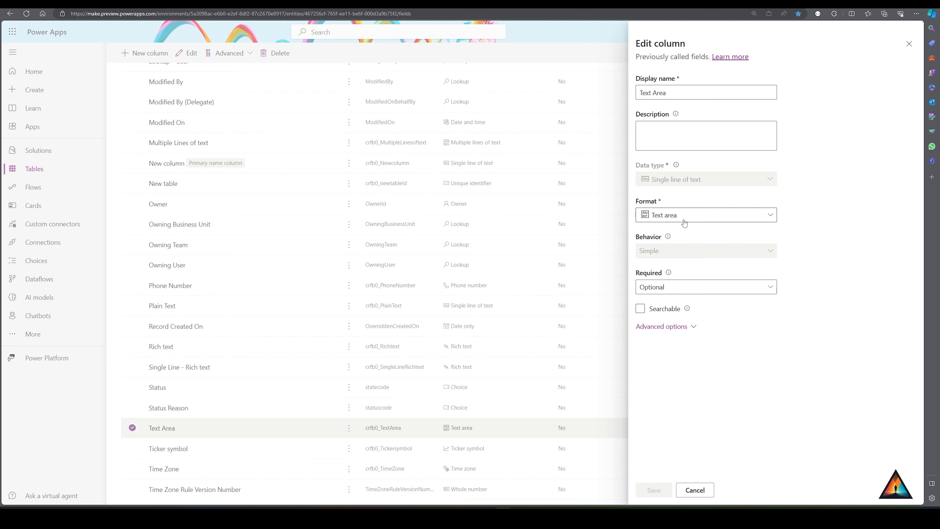
- Examine the advanced options of the Text Area column, including its maximum character count
left_click(689, 329)
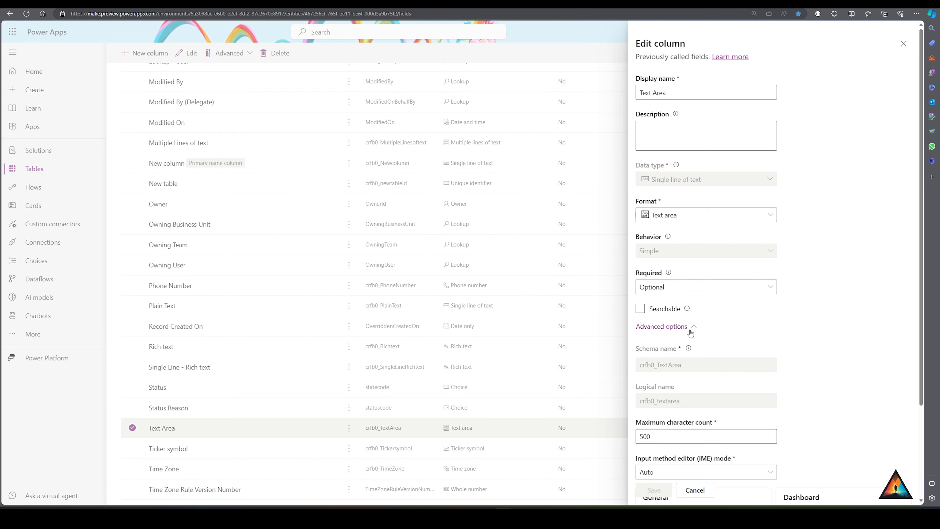
scroll(642, 457, "down", 3)
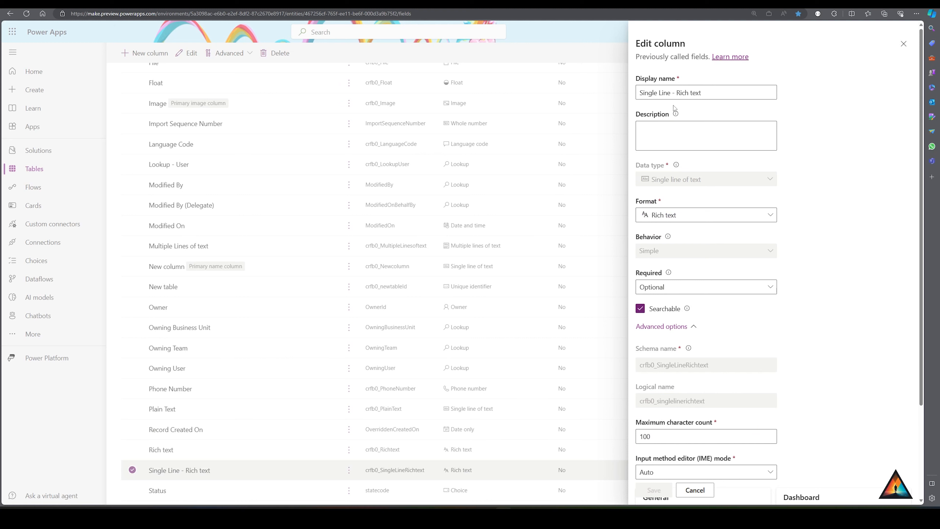
- Try maximum character counts of 10000 and 1000 on the Single Line - Rich text column and revert to 100
scroll(799, 212, "down", 2)
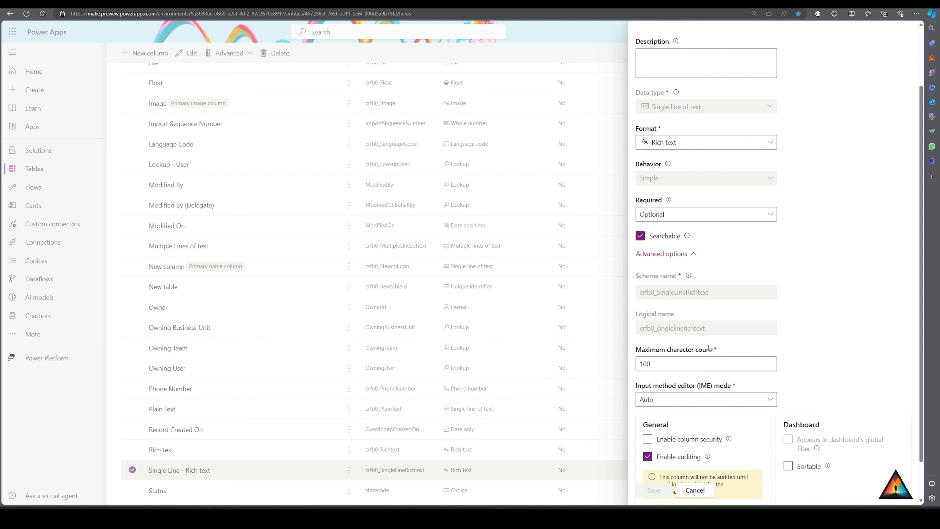
scroll(711, 348, "down", 1)
left_click(667, 320)
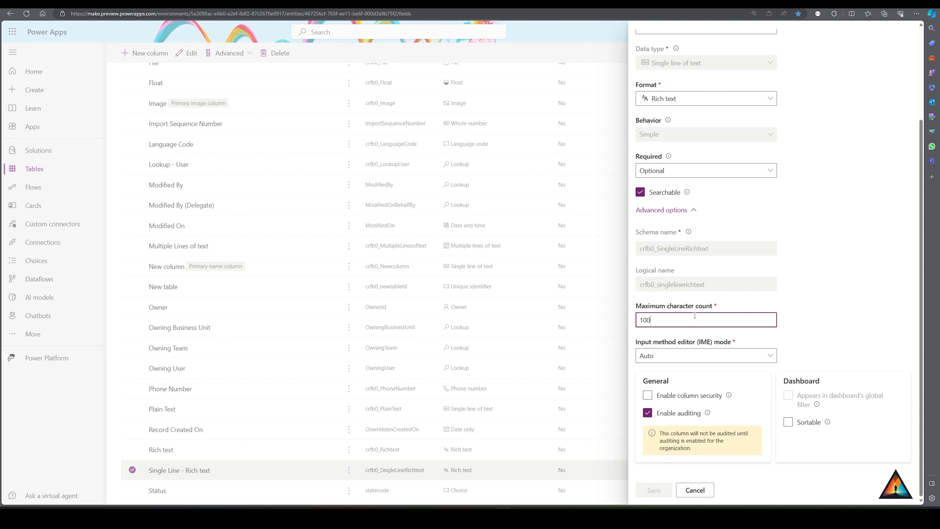
type("00")
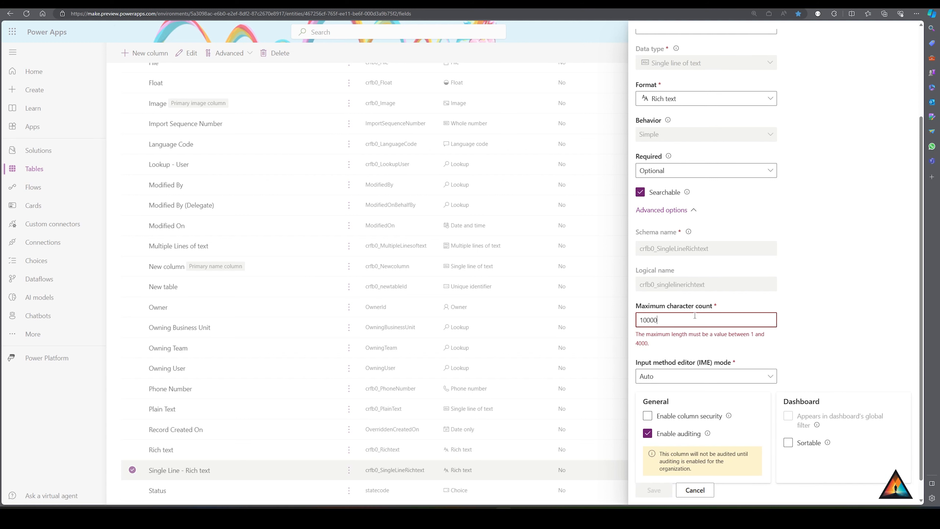
key("BackSpace")
key("BackSpace")
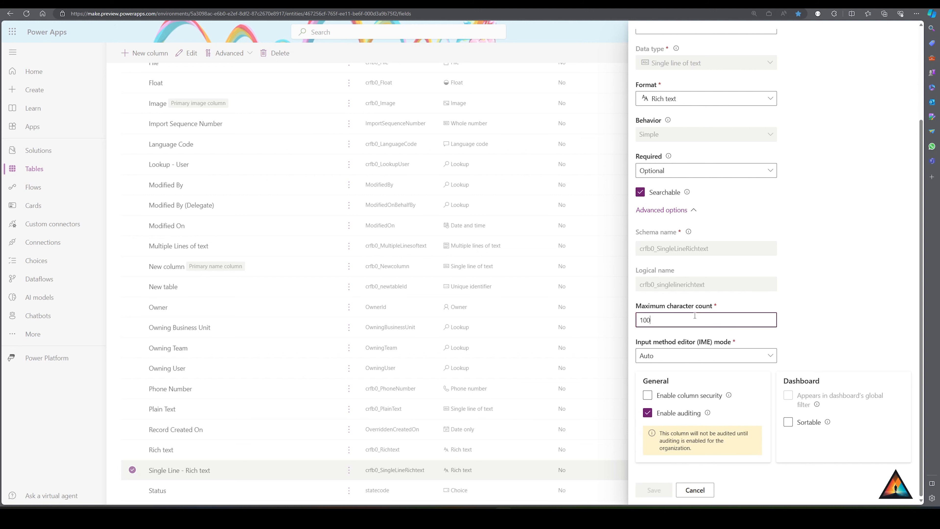
type("0")
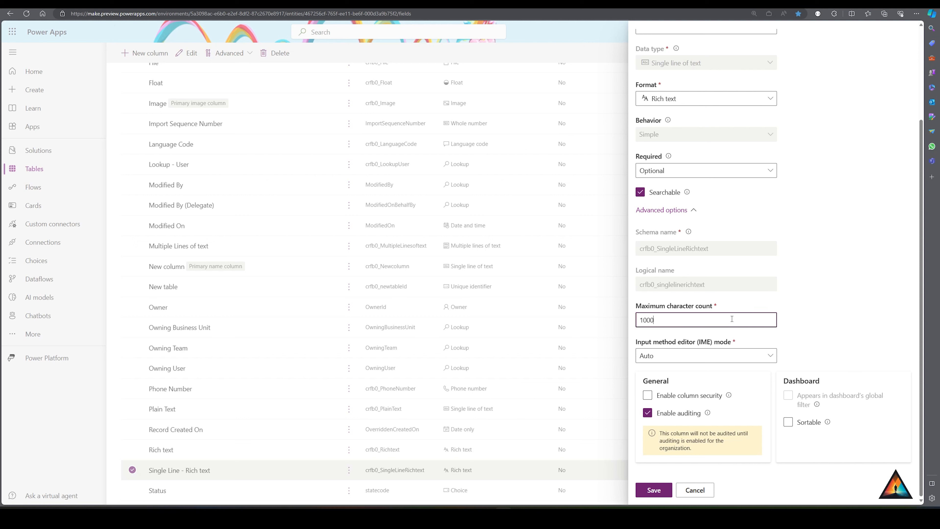
key("BackSpace")
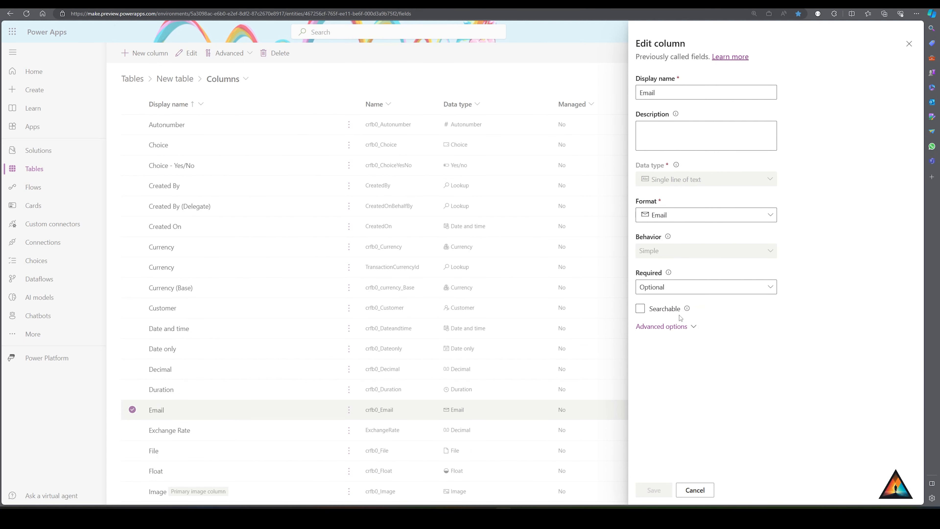
- Examine the advanced options of the Email and Phone Number columns
left_click(680, 327)
scroll(680, 330, "down", 3)
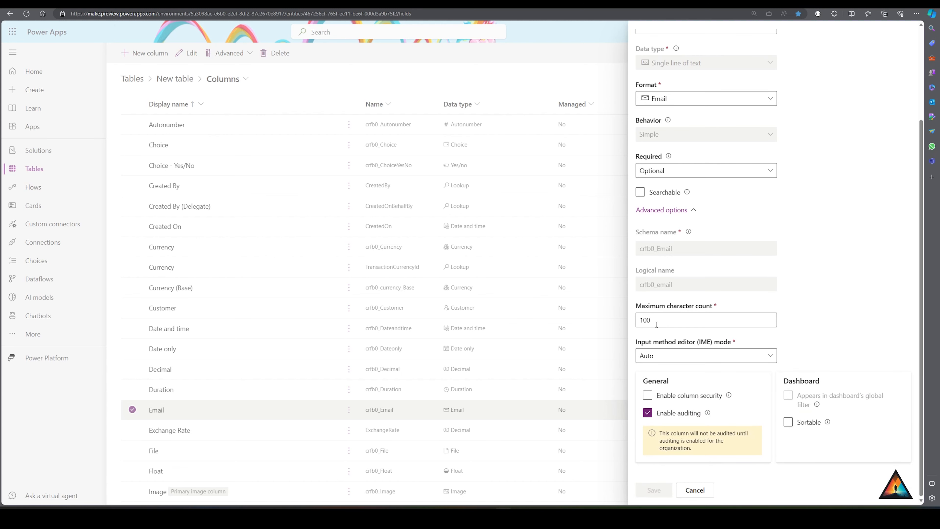
scroll(662, 324, "up", 3)
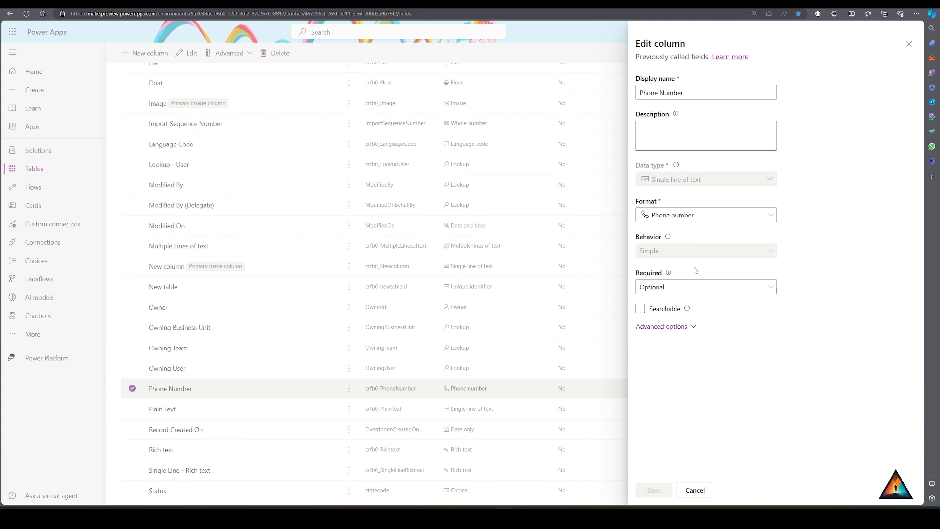
left_click(668, 330)
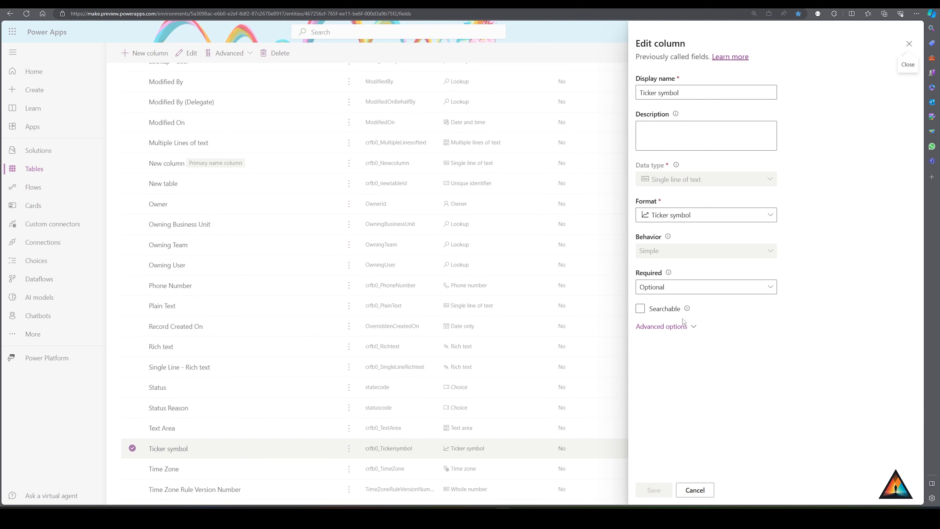
- Examine the advanced options of the Ticker symbol and Url columns, including their maximum character counts
left_click(682, 328)
scroll(682, 327, "down", 3)
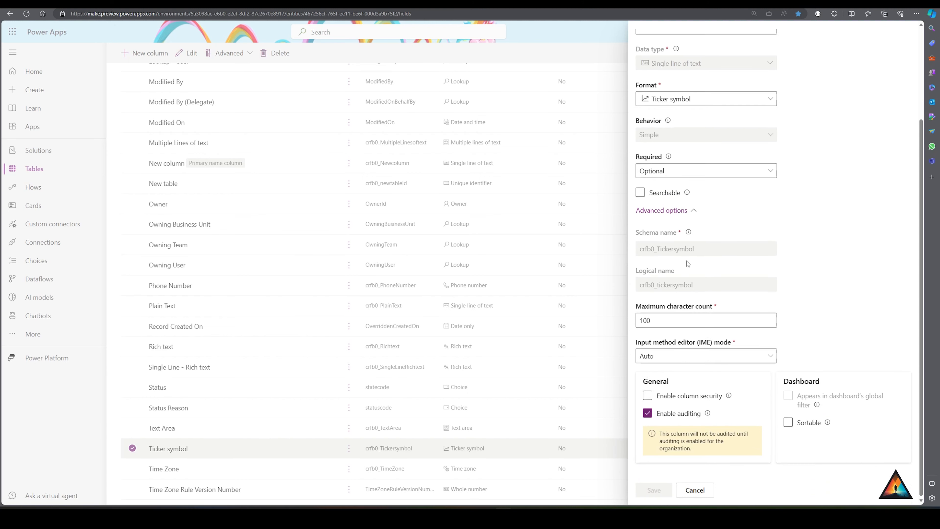
scroll(682, 328, "up", 3)
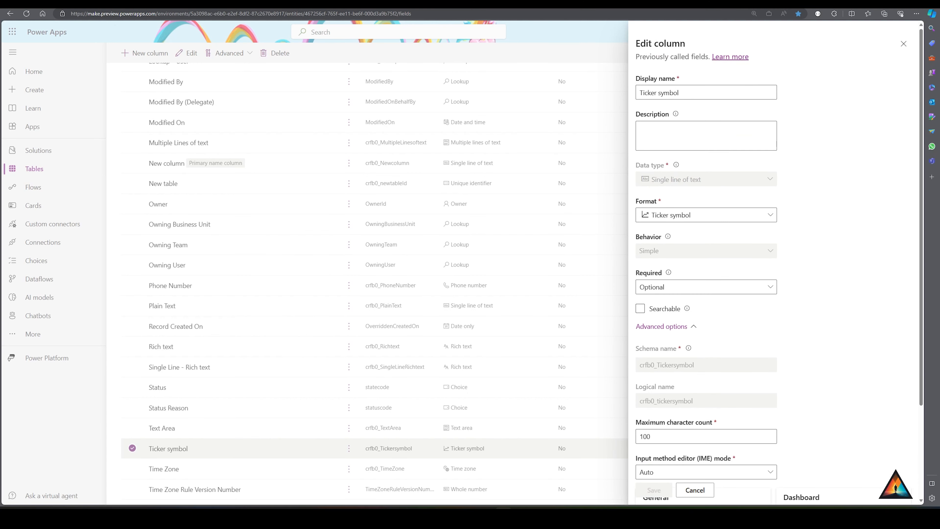
left_click(622, 3)
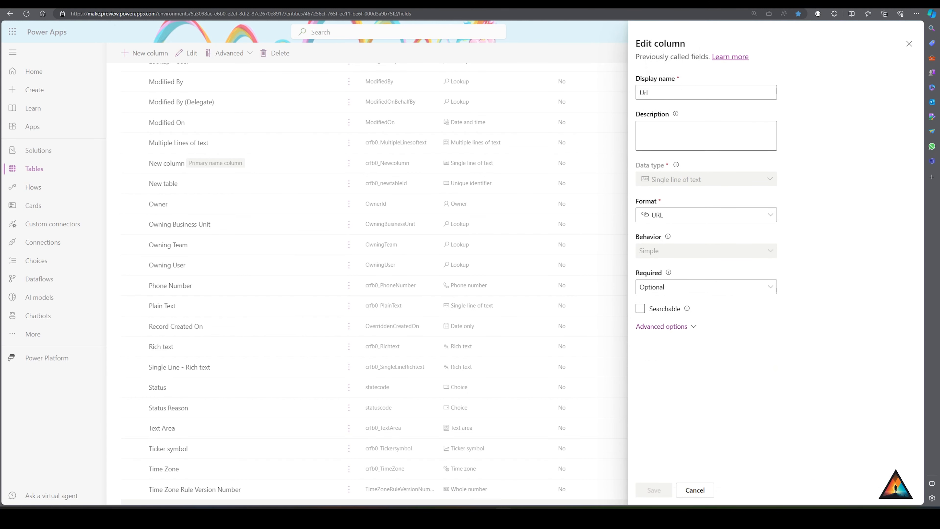
left_click(656, 332)
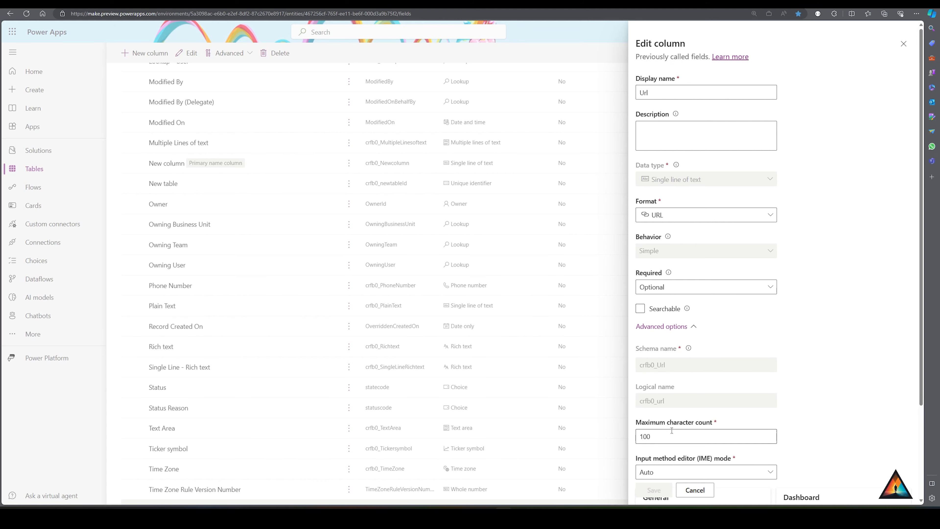
scroll(666, 318, "down", 5)
scroll(672, 312, "up", 5)
left_click(673, 312)
left_click(673, 312)
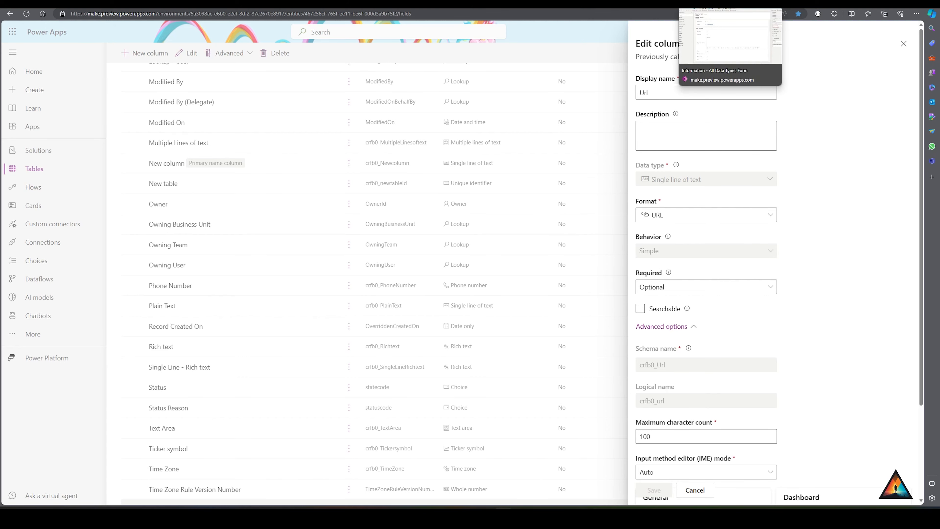
- Switch to the form editor for New table and review the fields in the Single Line of Text section
left_click(718, 4)
scroll(300, 208, "down", 1)
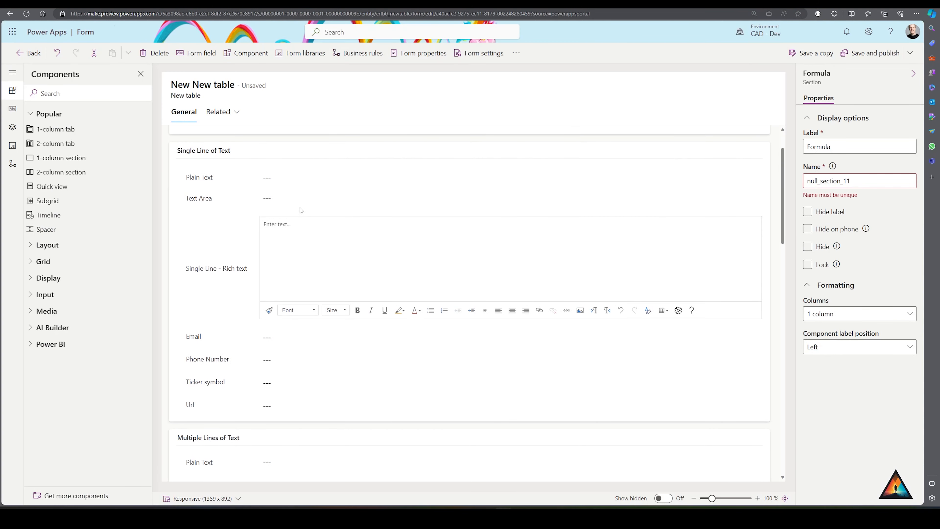
scroll(300, 208, "up", 1)
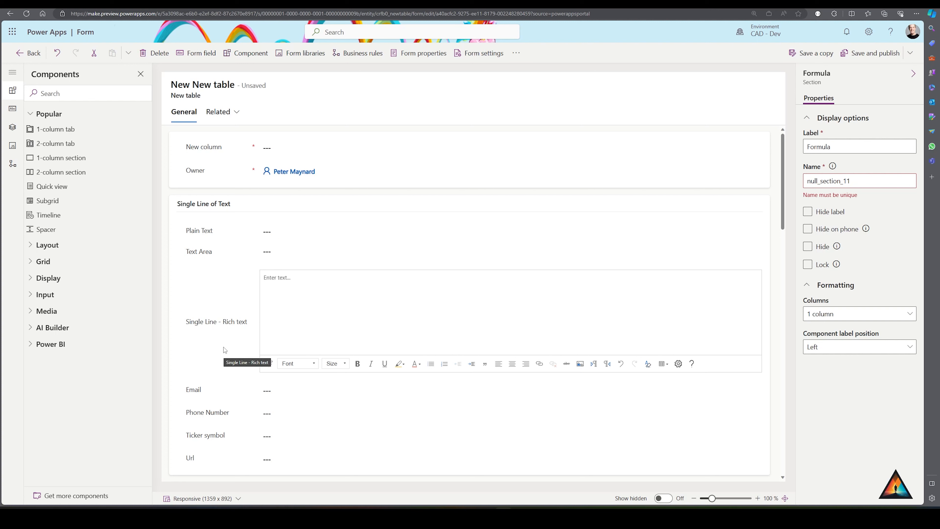
- Switch to the Testing Data Types app and start a new record with Test in the New column field
left_click(855, 61)
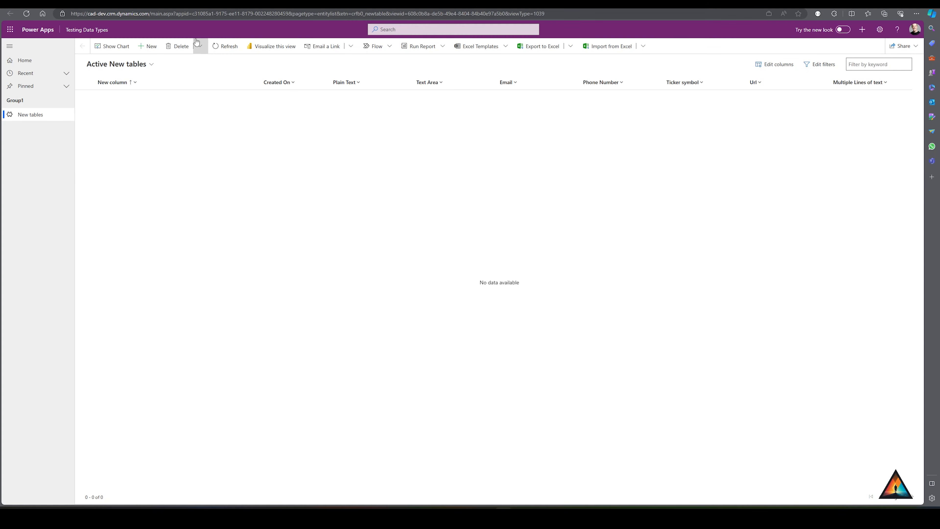
left_click(145, 49)
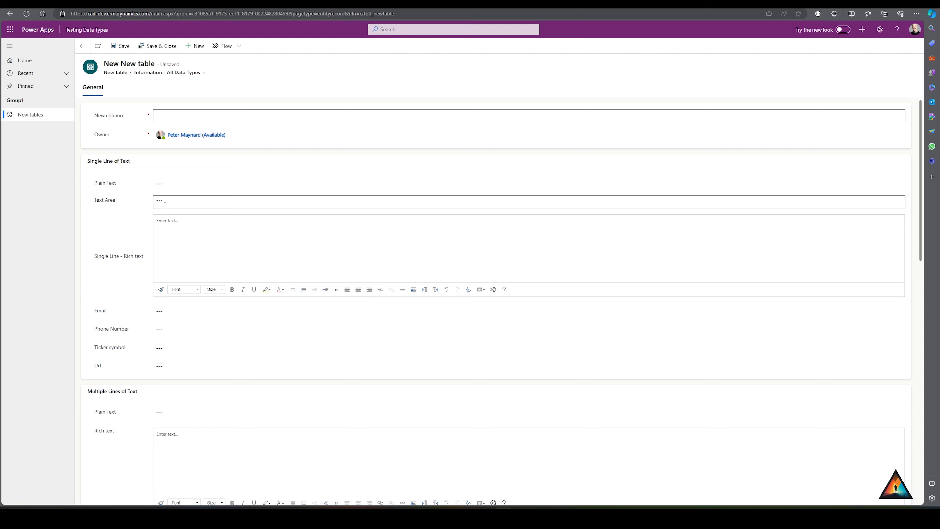
type("Test")
key("Tab")
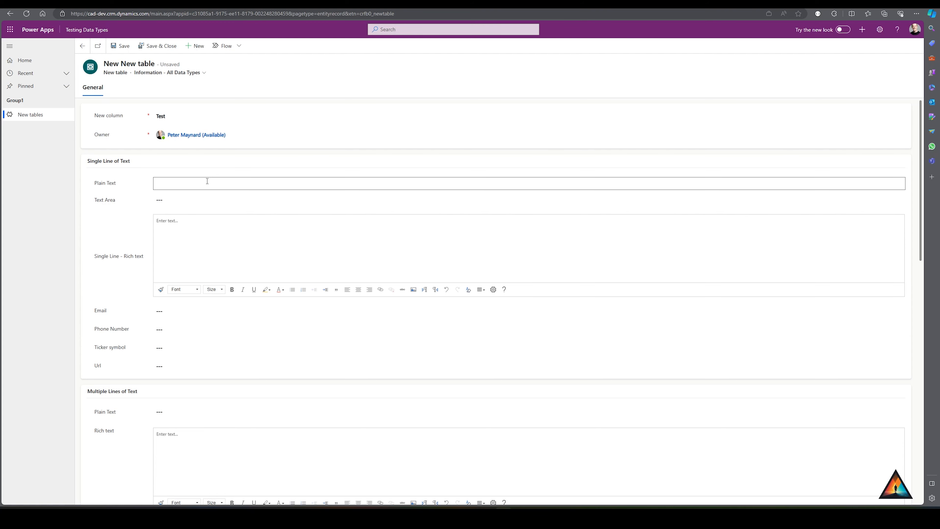
- Paste the sample paragraph about AI and automation into the single-line Plain Text field and copy it into Text Area
key("ctrl+v")
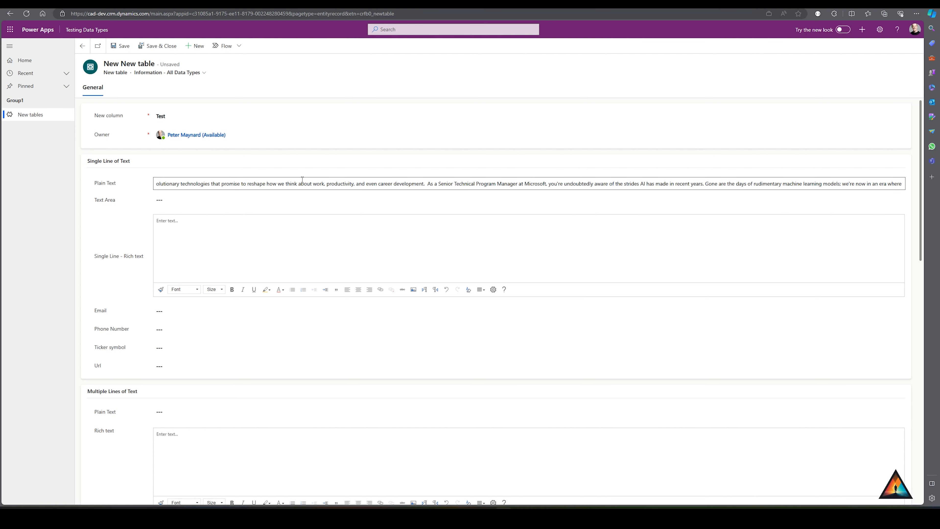
key("ctrl+a")
key("ctrl+c")
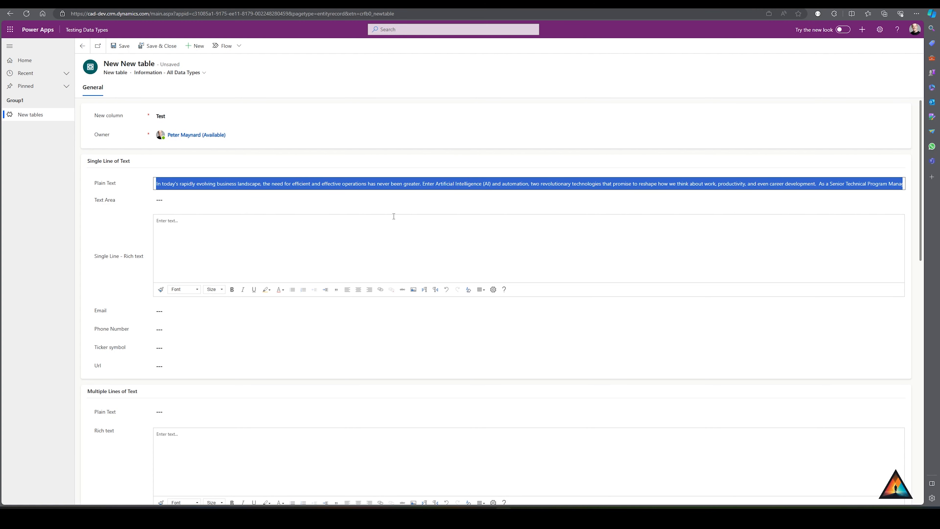
left_click(378, 202)
key("ctrl+v")
- Paste the paragraph into Single Line - Rich text, replace it with "This is 100 characters", and fill in the email and phone number
left_click(320, 260)
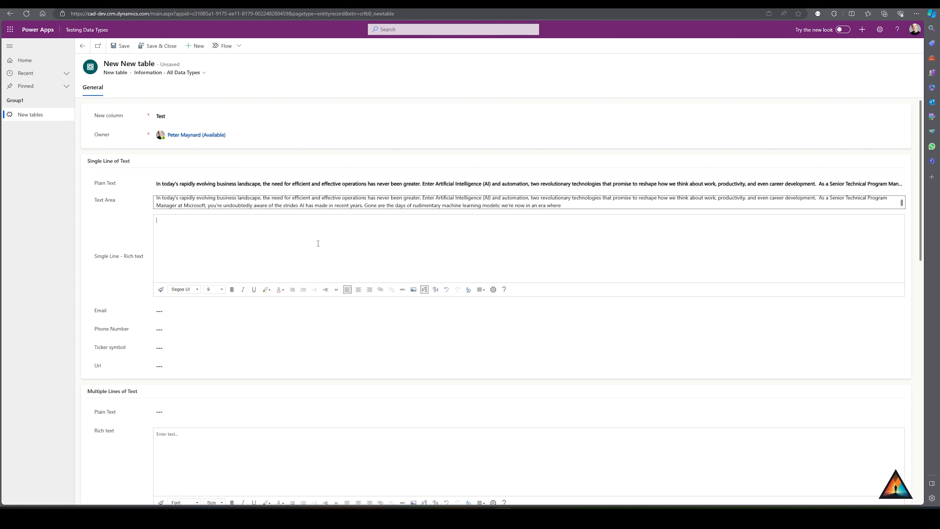
key("ctrl+v")
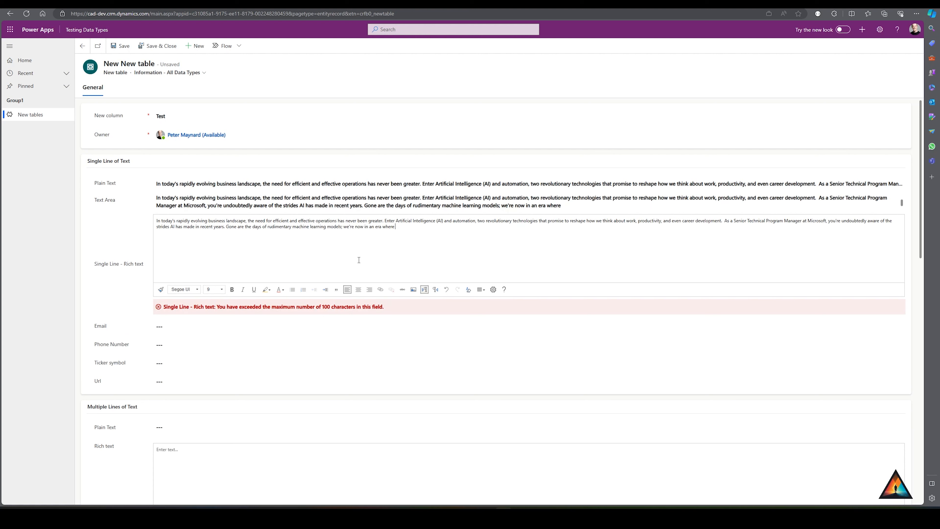
key("ctrl+a")
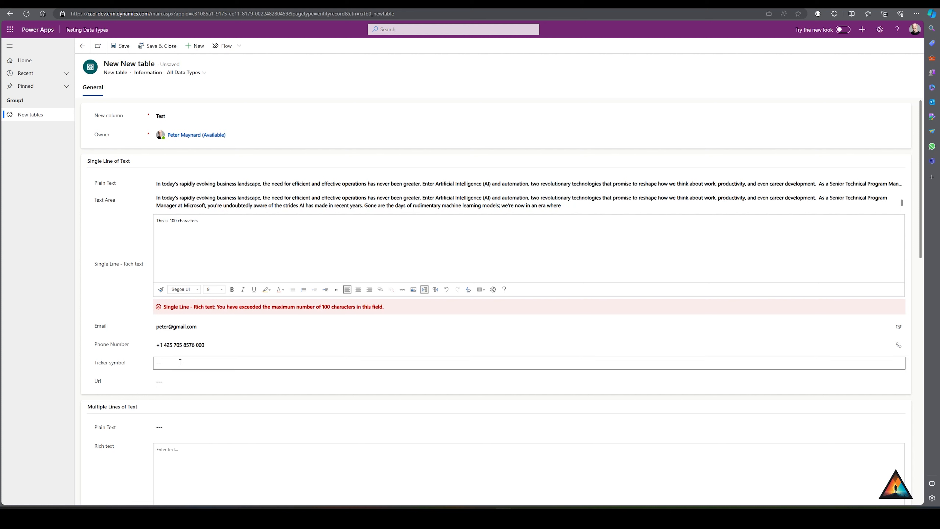
left_click(180, 362)
type("MSFT")
left_click(180, 381)
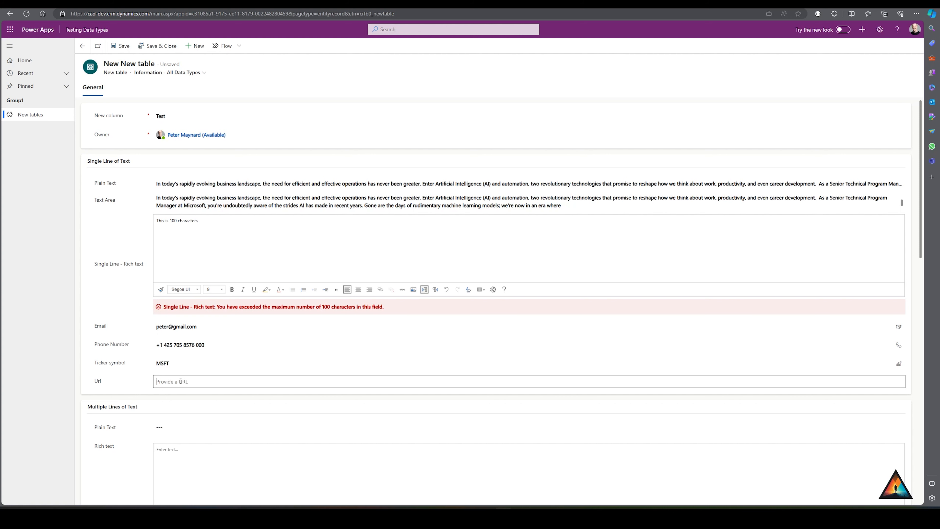
type("https://www.microsoft.com")
left_click(120, 46)
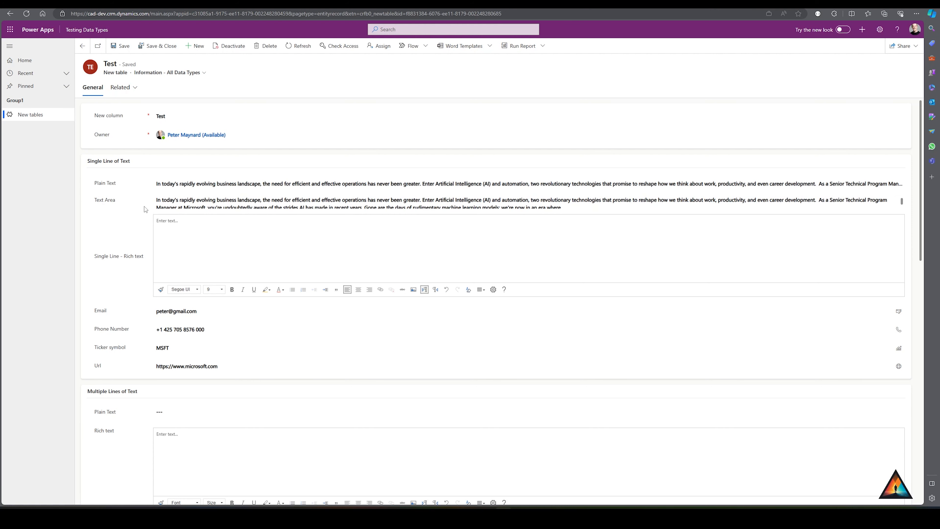
- Examine how the saved record displays the long paragraph in the Plain Text and Text Area fields
scroll(603, 195, "down", 3)
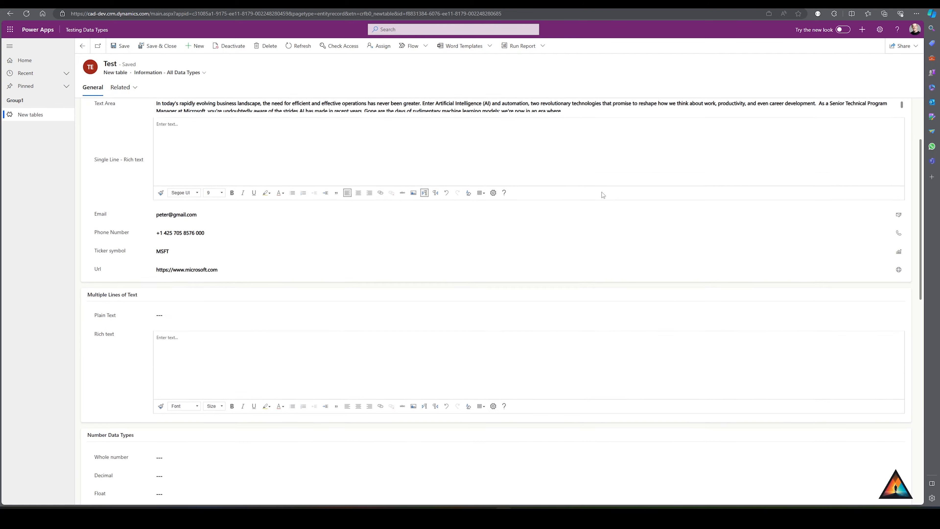
scroll(602, 194, "up", 2)
left_click(603, 195)
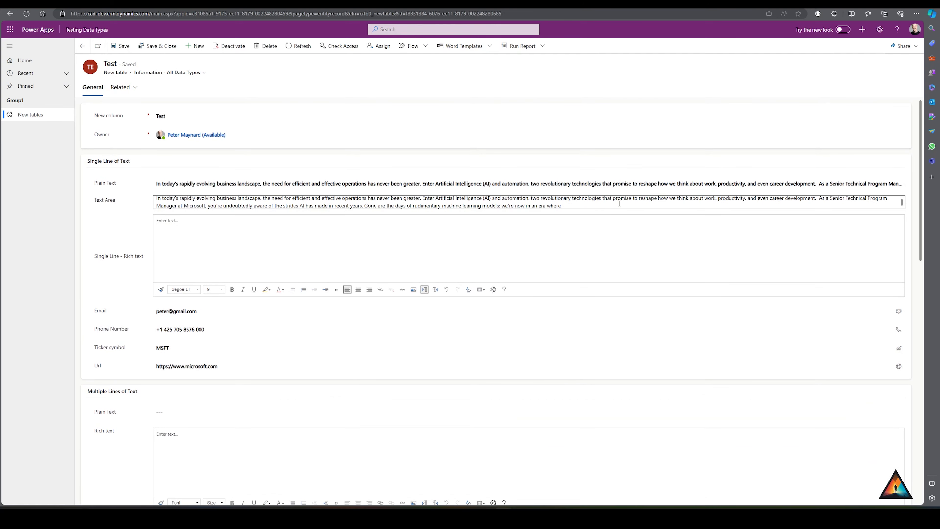
scroll(619, 204, "up", 1)
left_click(771, 184)
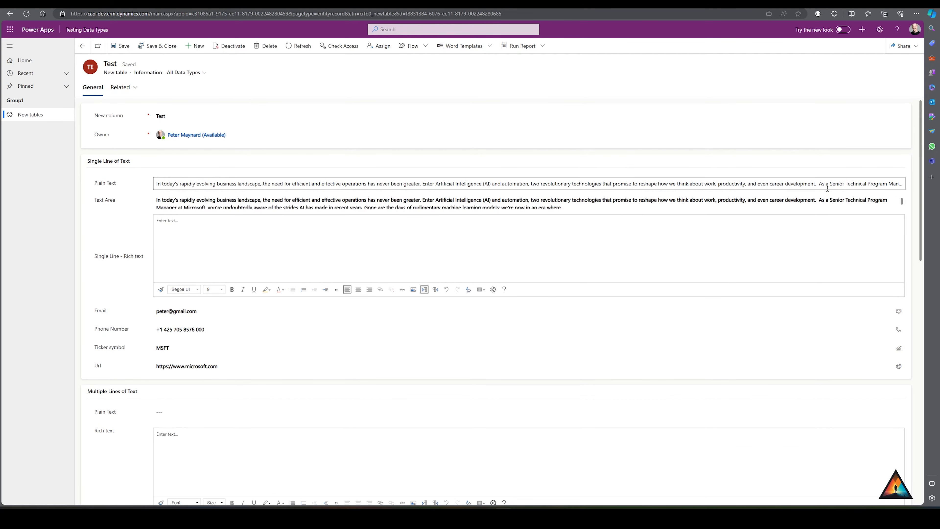
left_click_drag(771, 184, 919, 182)
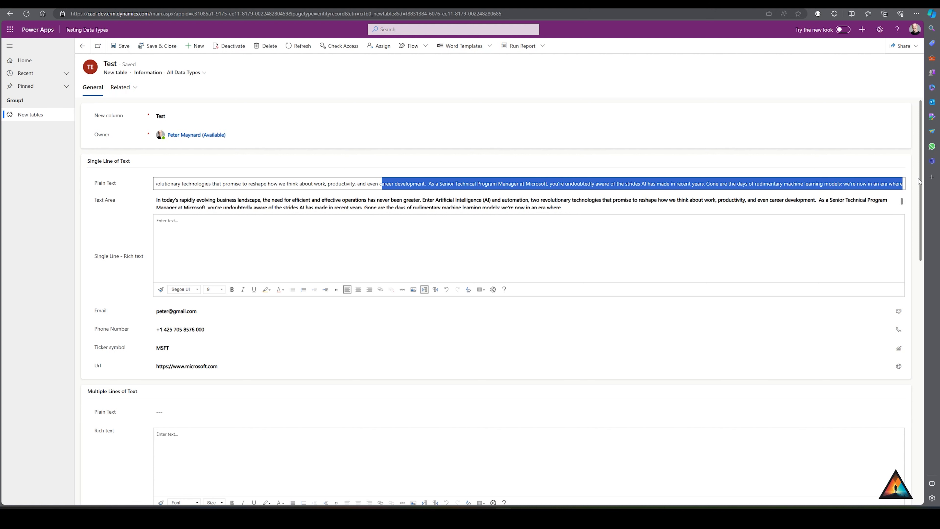
left_click(851, 178)
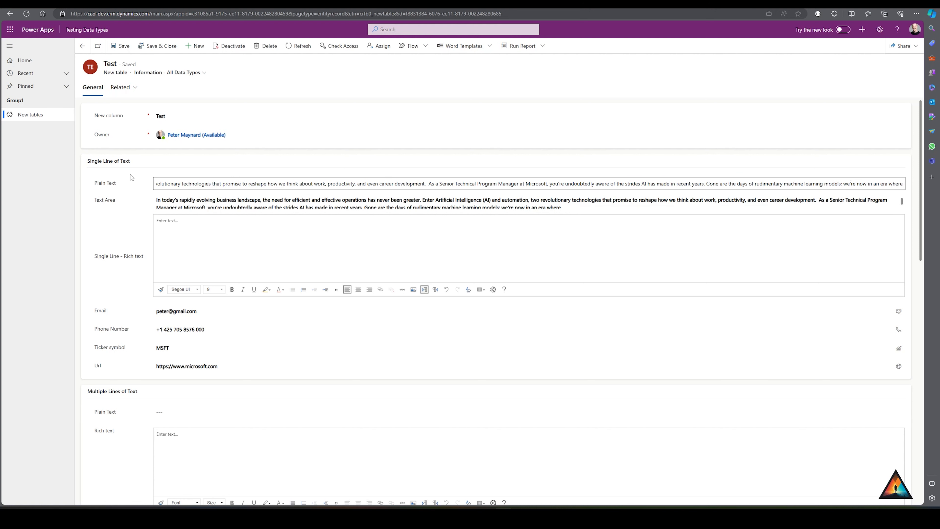
- Leave the single-line Plain Text field to check how it displays the long paragraph
left_click(147, 188)
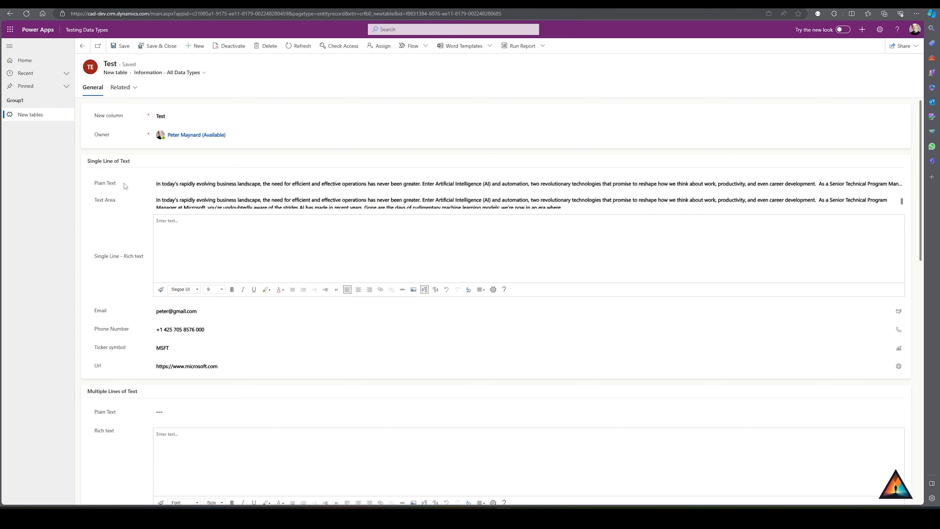
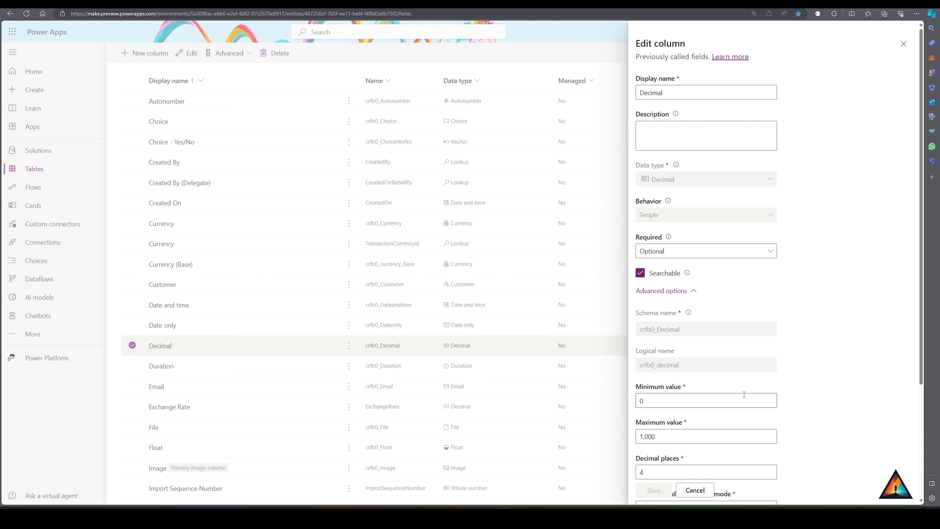
- Set the Decimal column's number of decimal places to 2
scroll(674, 315, "down", 4)
left_click(676, 328)
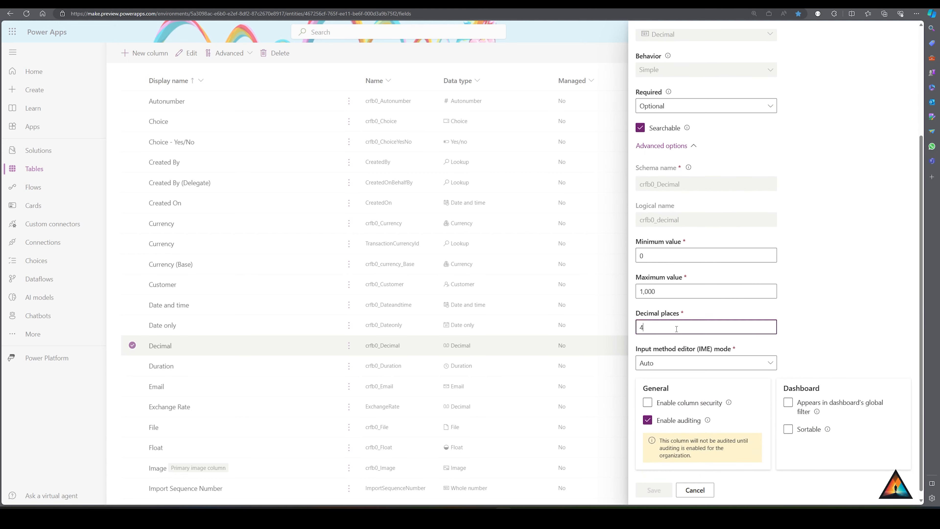
key("BackSpace")
type("2")
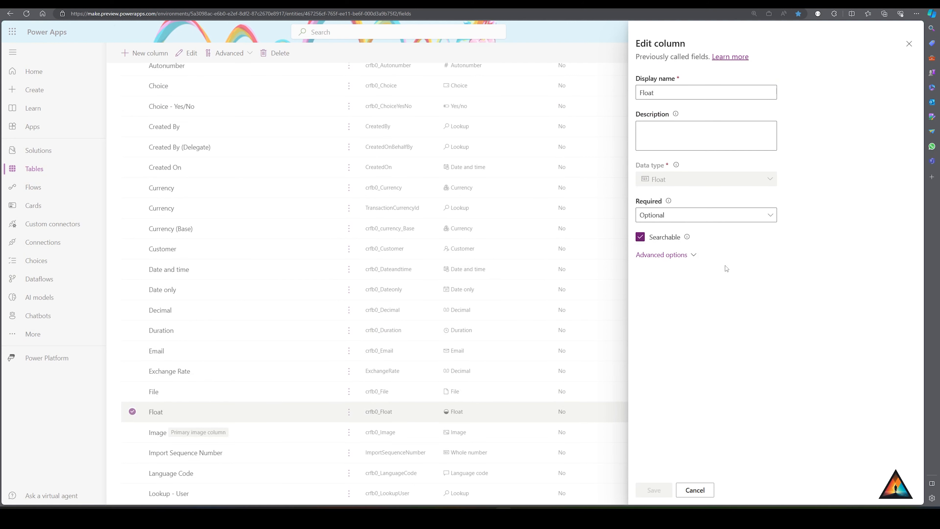
- Examine the advanced options of the Float, Language Code, Duration and Time Zone columns
left_click(681, 255)
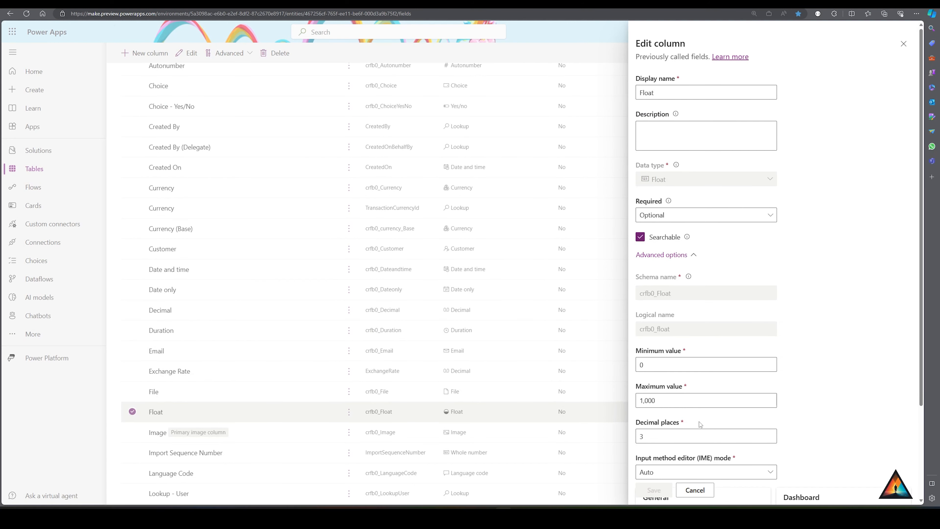
scroll(698, 416, "down", 3)
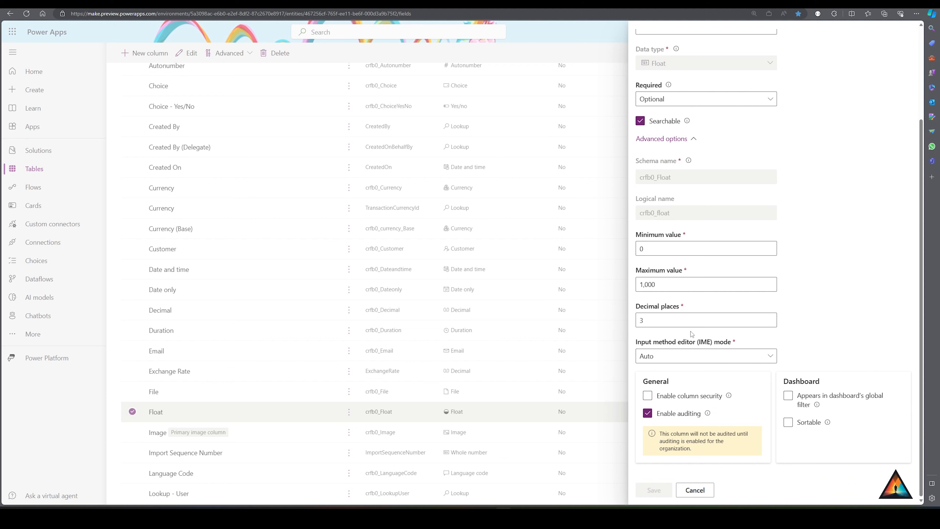
scroll(690, 333, "up", 3)
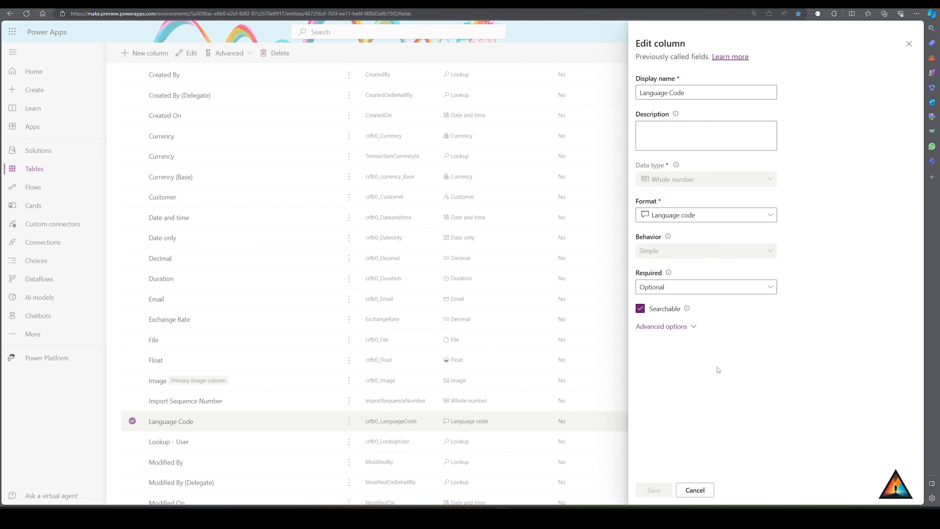
left_click(680, 327)
scroll(723, 385, "down", 2)
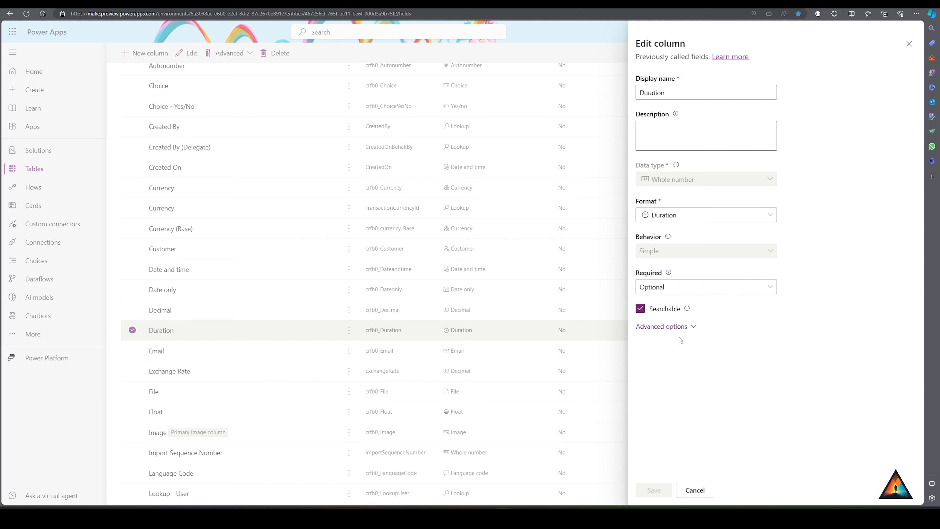
left_click(678, 327)
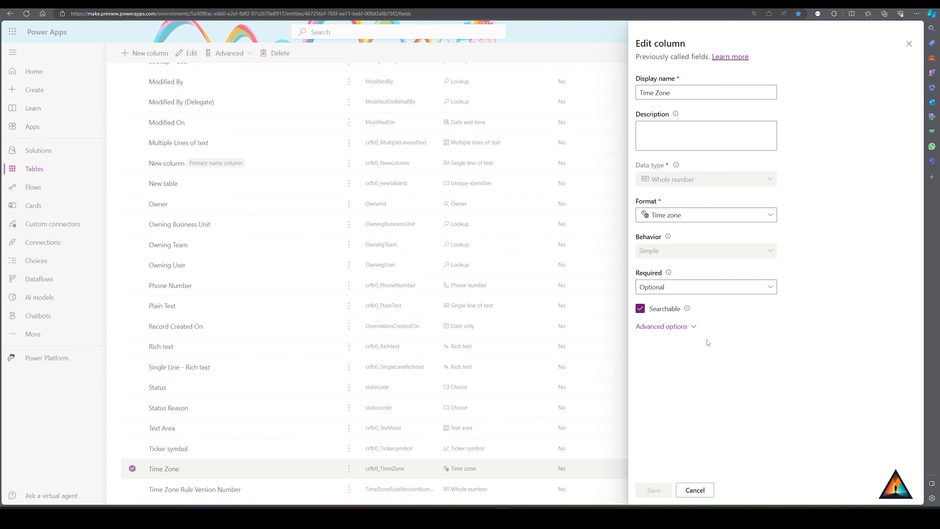
left_click(665, 332)
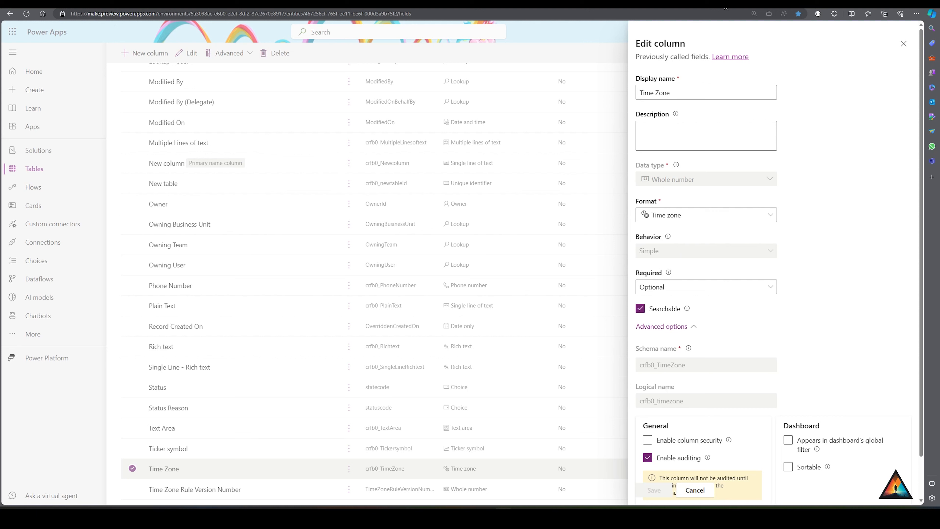
- Switch to the Test record in the model-driven app and try entering 1200 as the Whole number
mouse_move(725, 9)
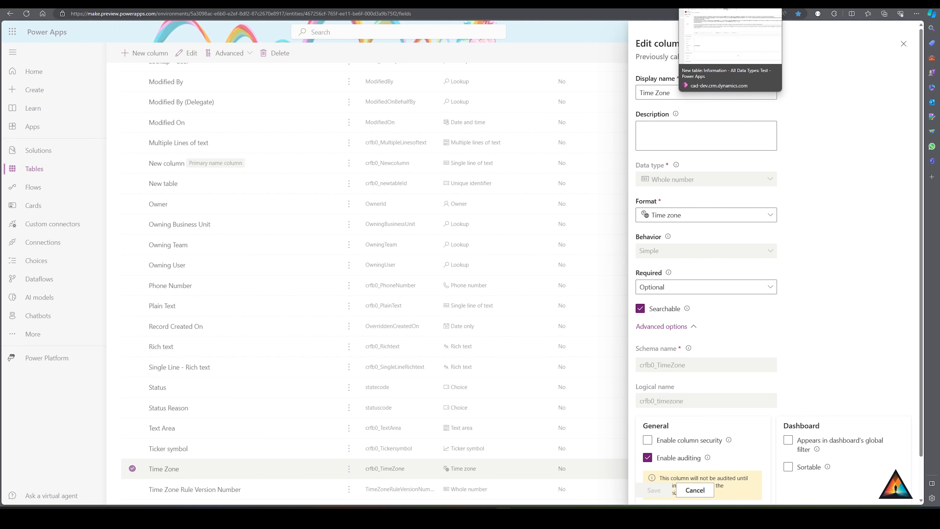
left_click(725, 8)
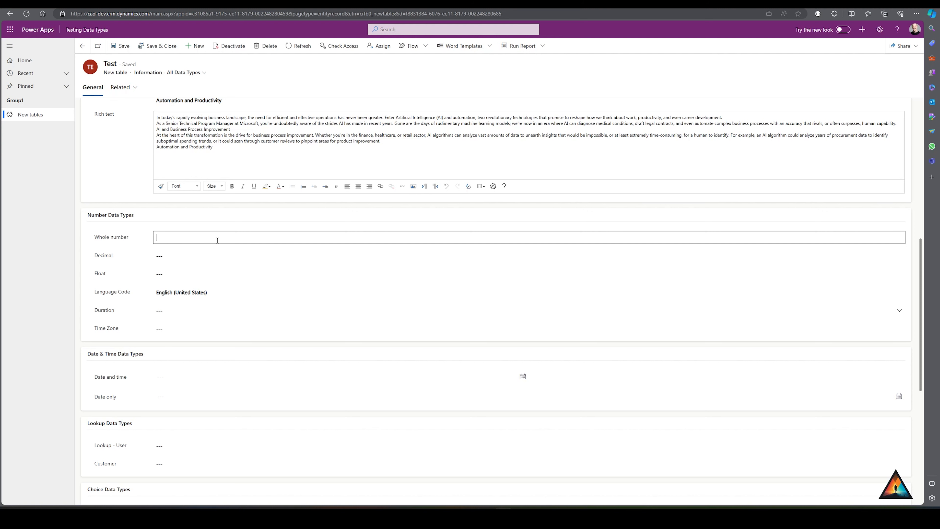
left_click(217, 240)
type("1200")
key("Tab")
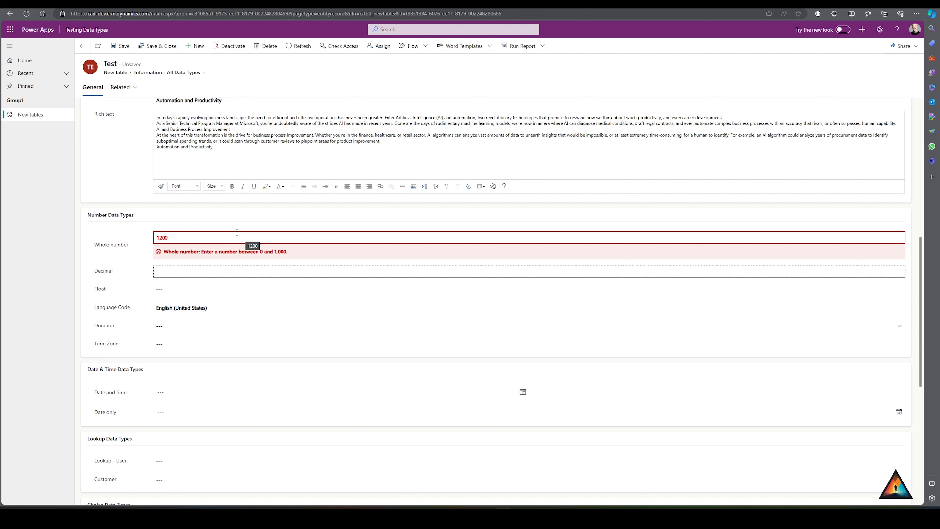
- Fill in the number fields with 800 for Whole number, 800.52 for Decimal and 800.523 for Float
left_click(237, 233)
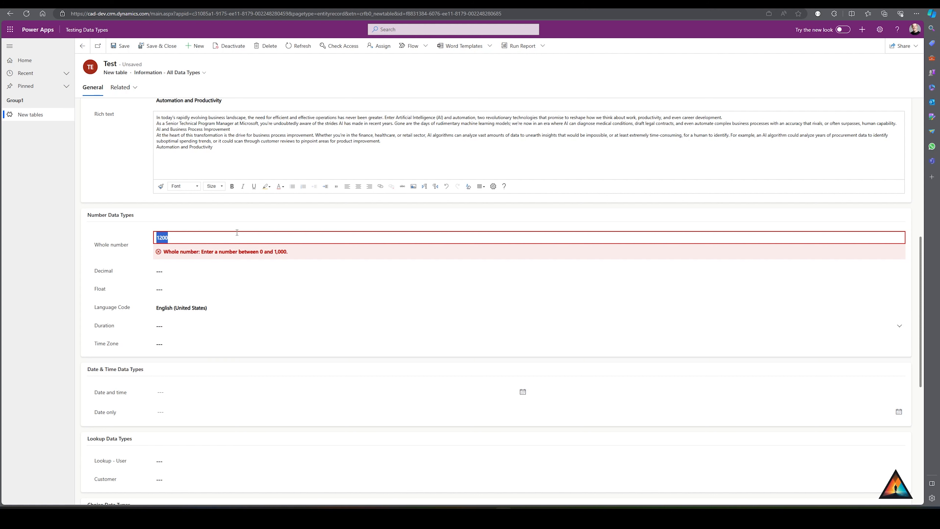
type("800")
key("Tab")
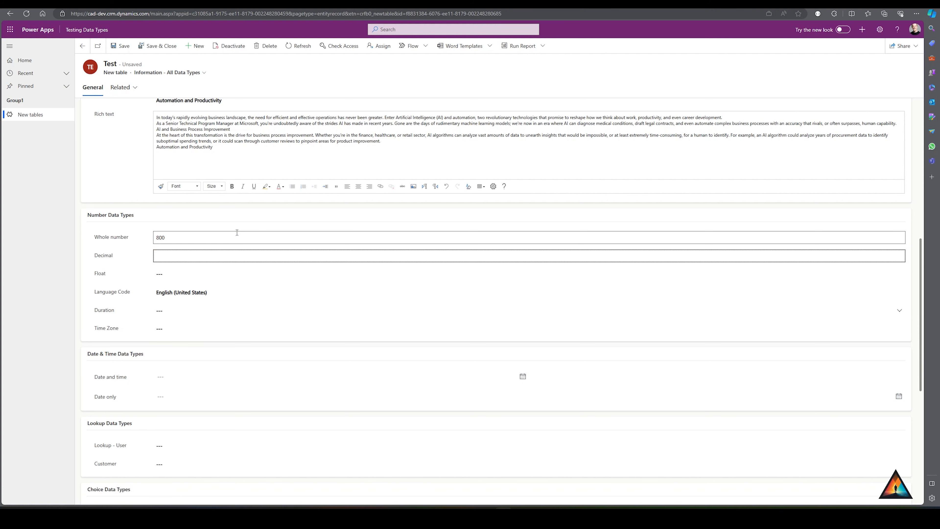
type("800.52")
key("Tab")
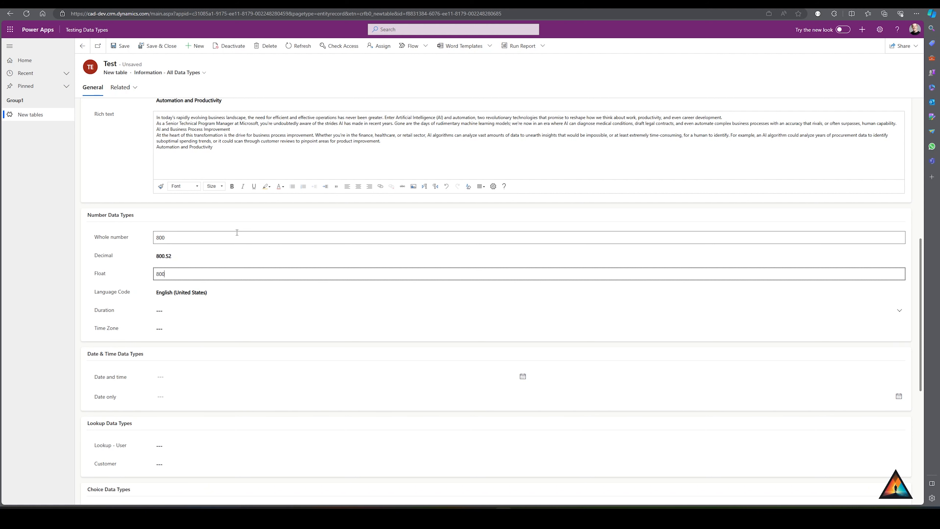
type("800.523")
key("Tab")
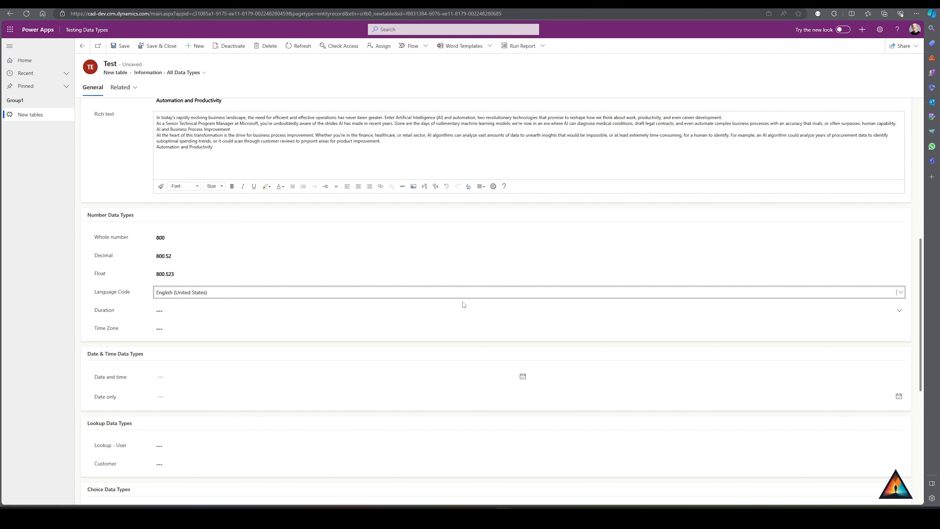
- Review the Language Code choices and browse the Duration field's preset options without selecting a duration
left_click(459, 296)
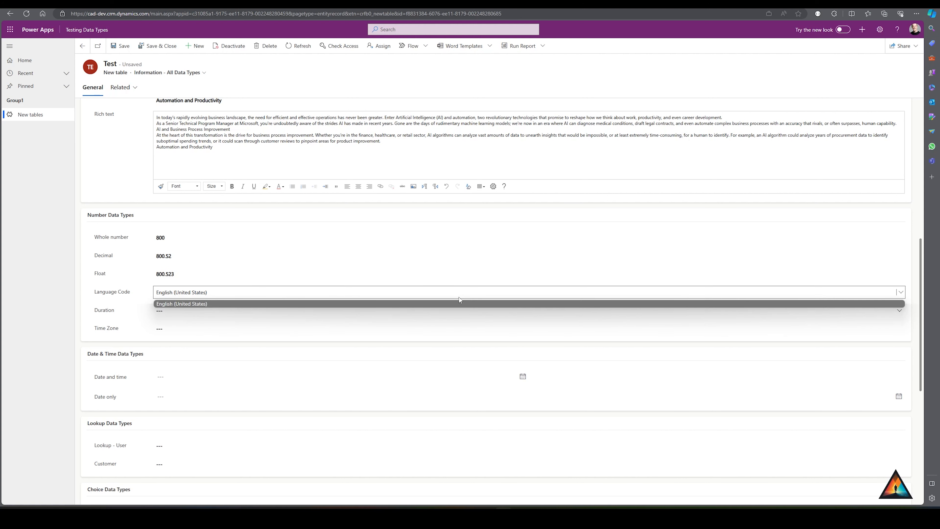
left_click(337, 304)
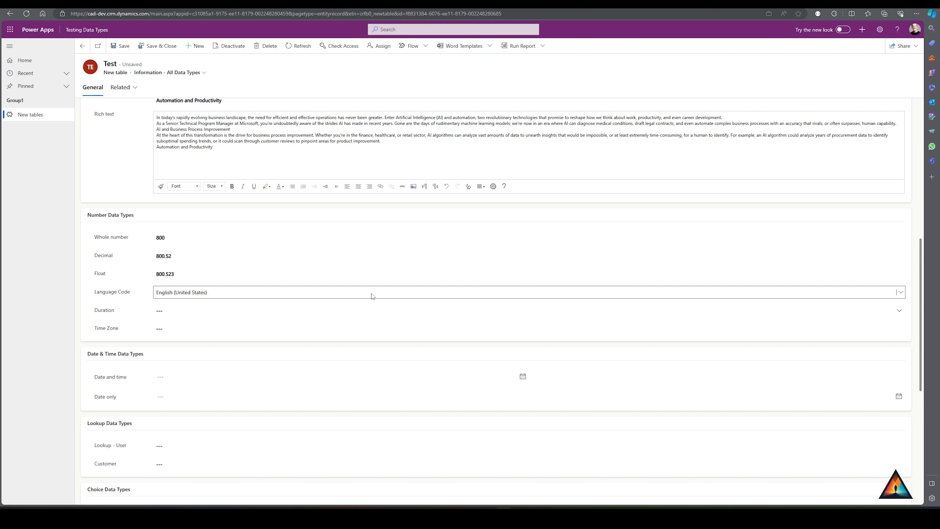
left_click(900, 311)
scroll(413, 359, "down", 1)
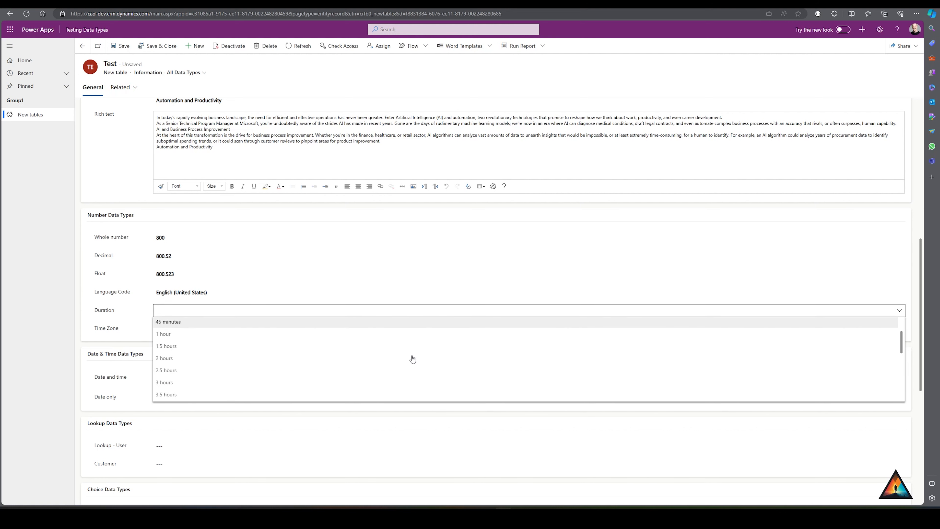
scroll(412, 360, "down", 4)
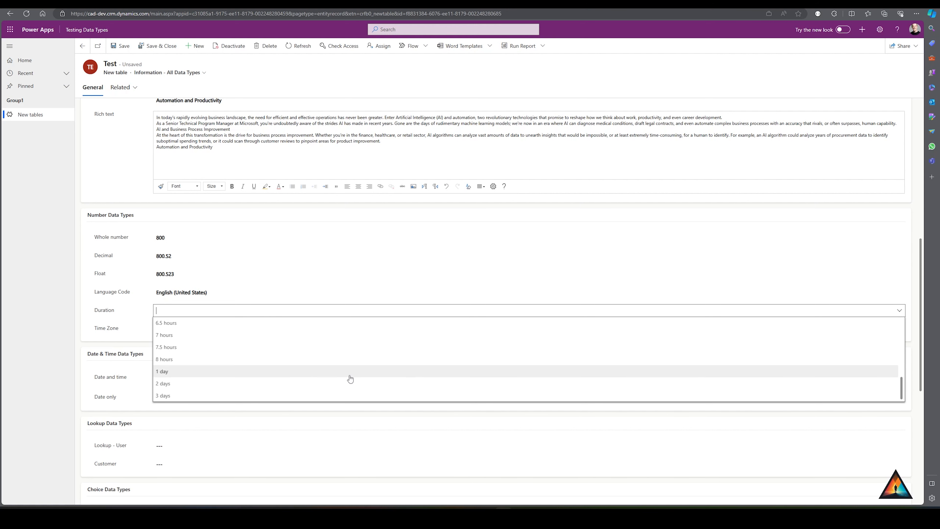
scroll(280, 391, "up", 2)
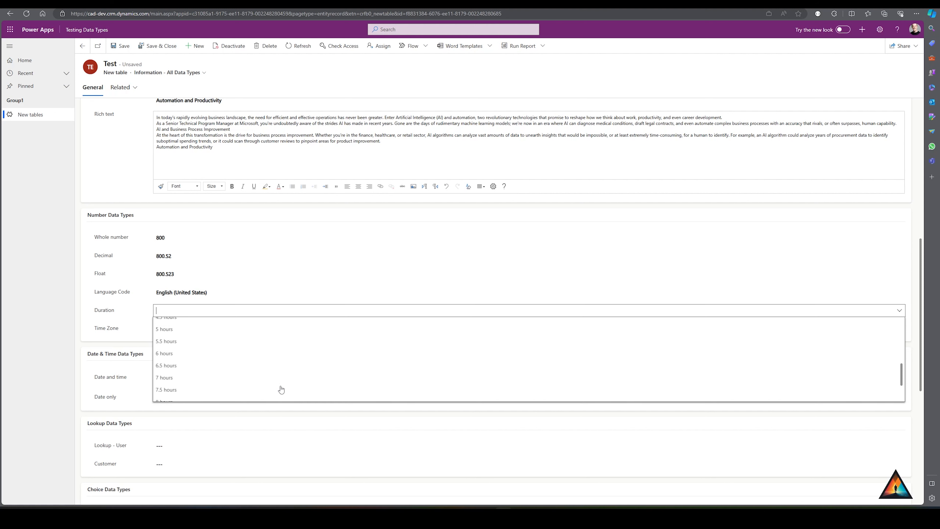
scroll(280, 389, "up", 4)
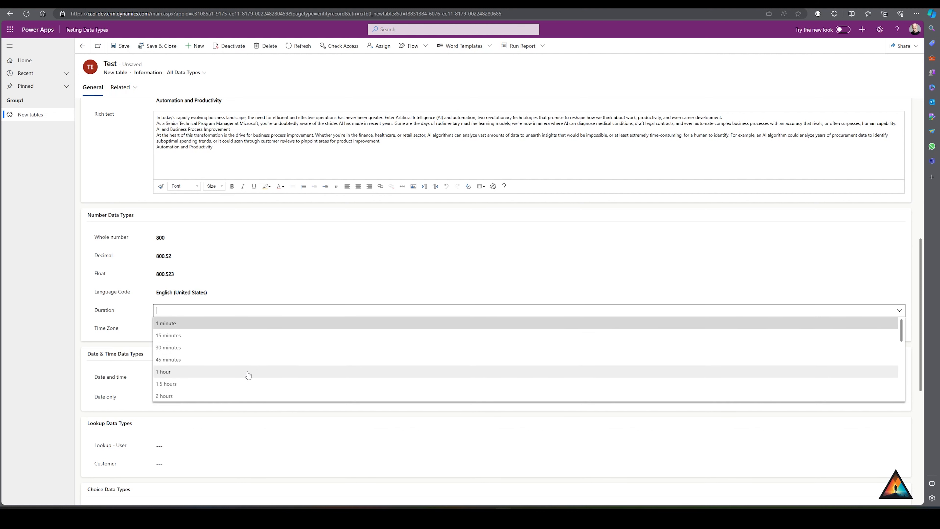
scroll(248, 375, "down", 5)
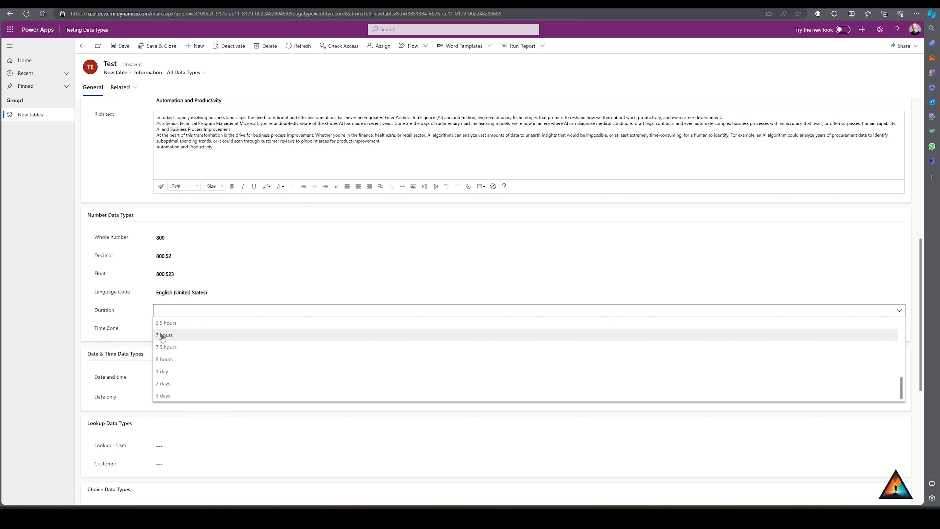
left_click(123, 313)
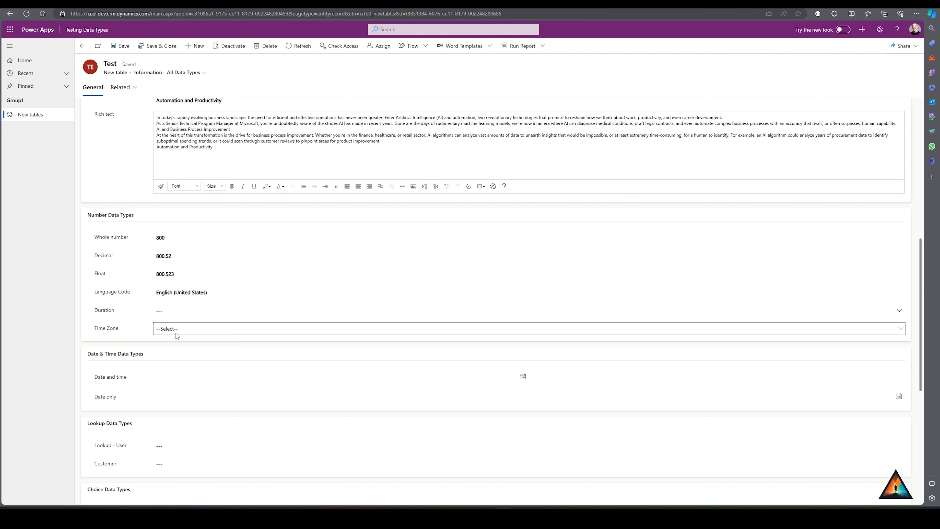
- Set the record's Time Zone to (GMT+01:00) Brussels, Copenhagen, Madrid, Paris
left_click(179, 333)
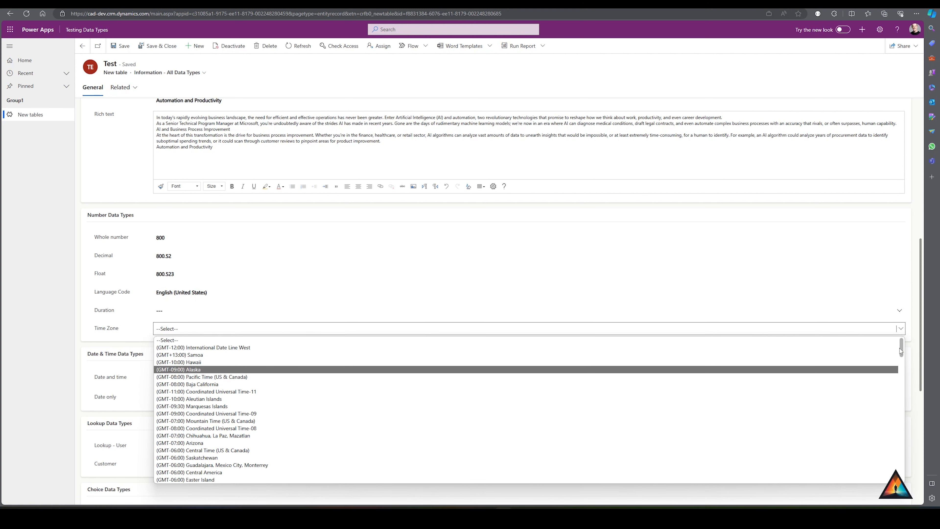
left_click_drag(900, 348, 902, 408)
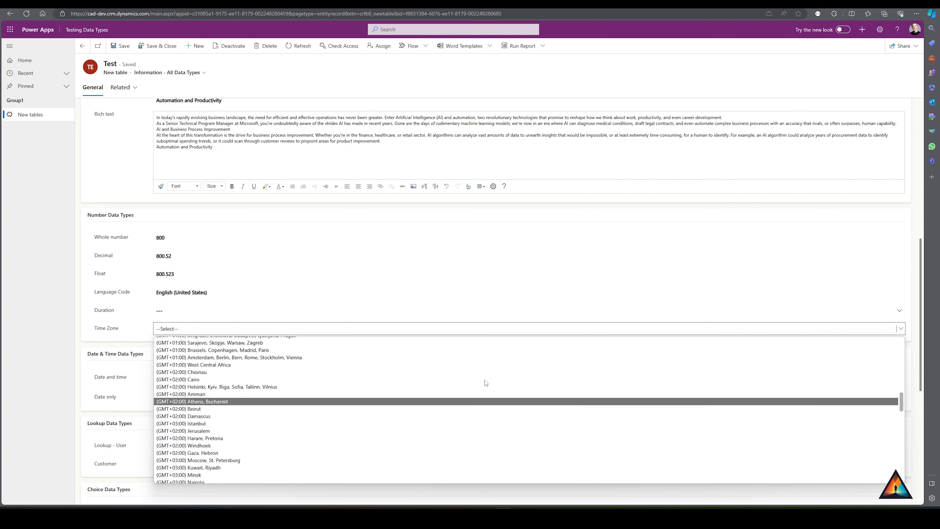
scroll(343, 367, "up", 1)
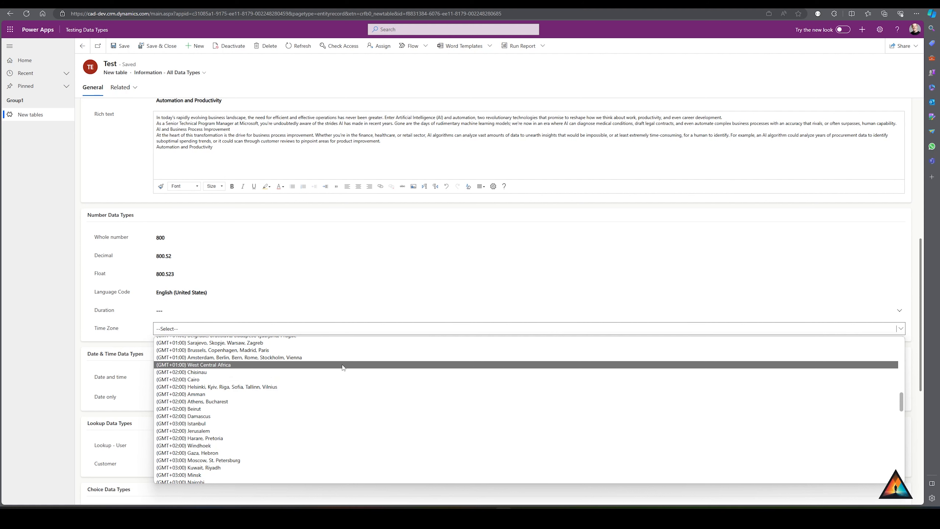
scroll(337, 368, "up", 2)
left_click(324, 370)
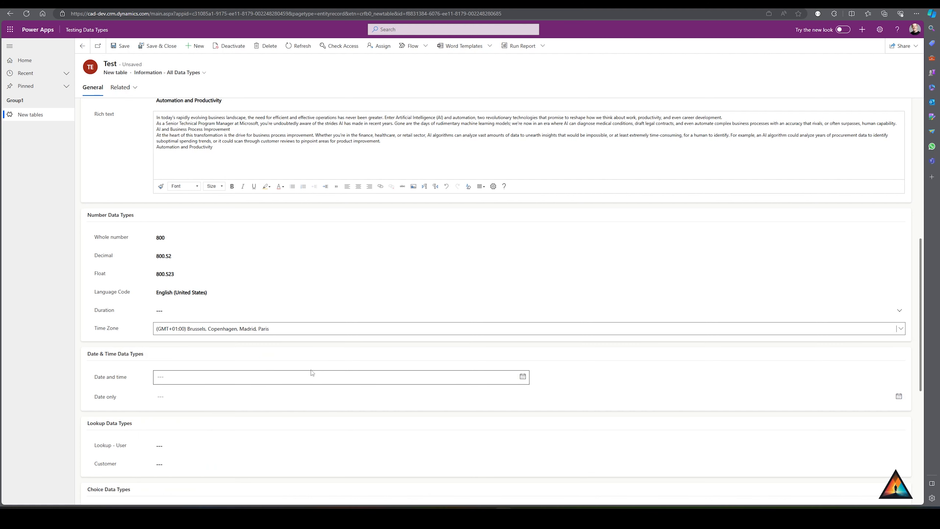
left_click(139, 345)
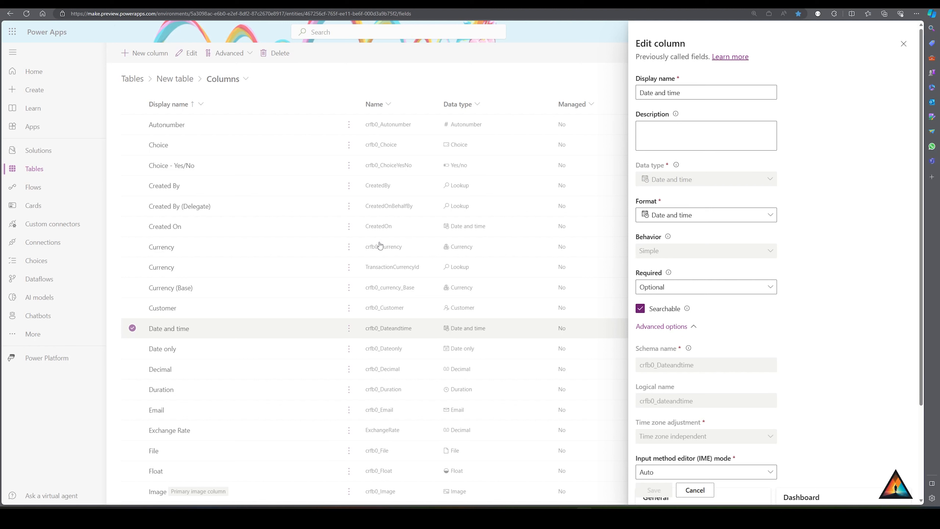
- Collapse and re-expand the Date and time column's advanced options to examine its time zone adjustment setting
left_click(691, 330)
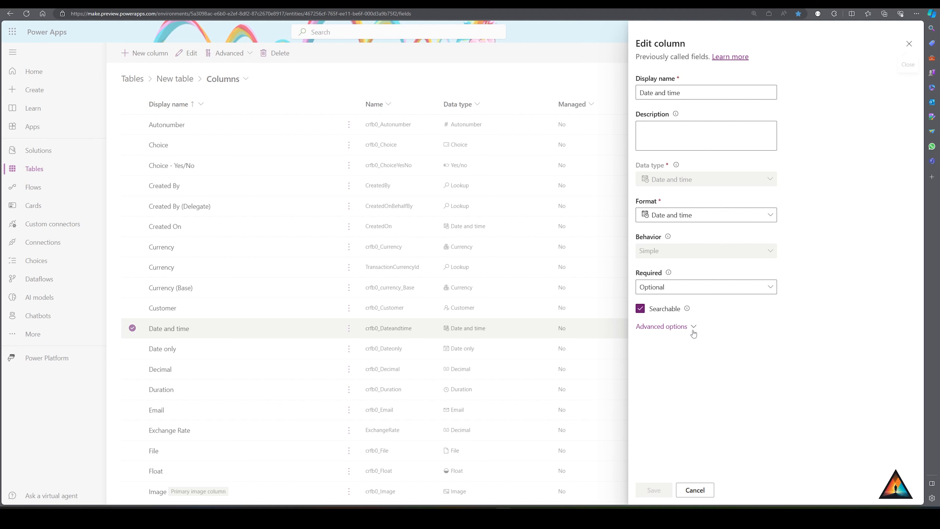
left_click(691, 331)
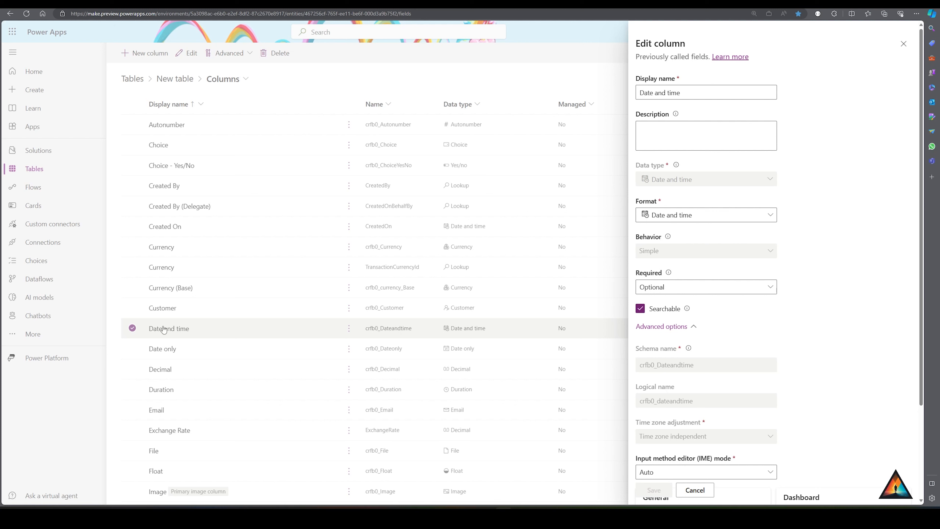